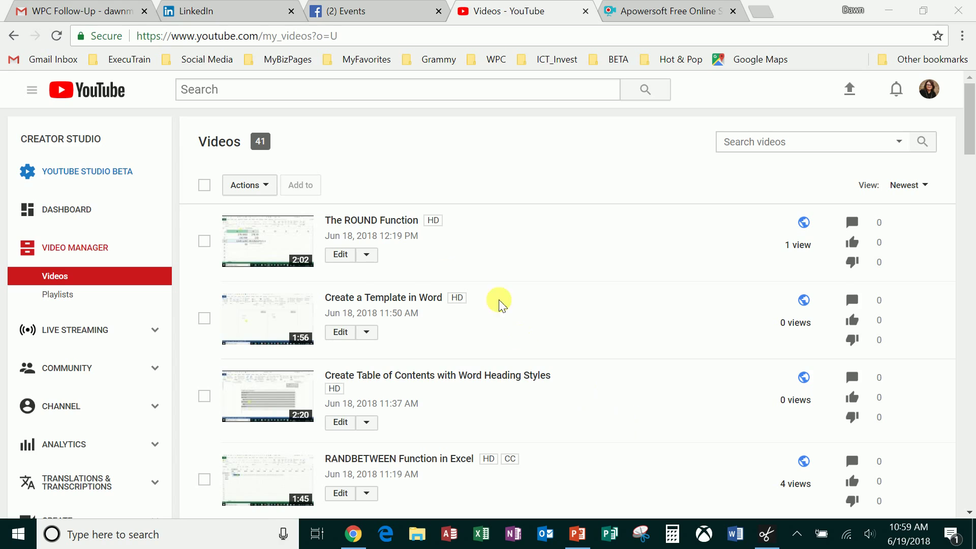
# - Open the Info & Settings edit page for The ROUND Function from the Video Manager list
pyautogui.click(367, 255)
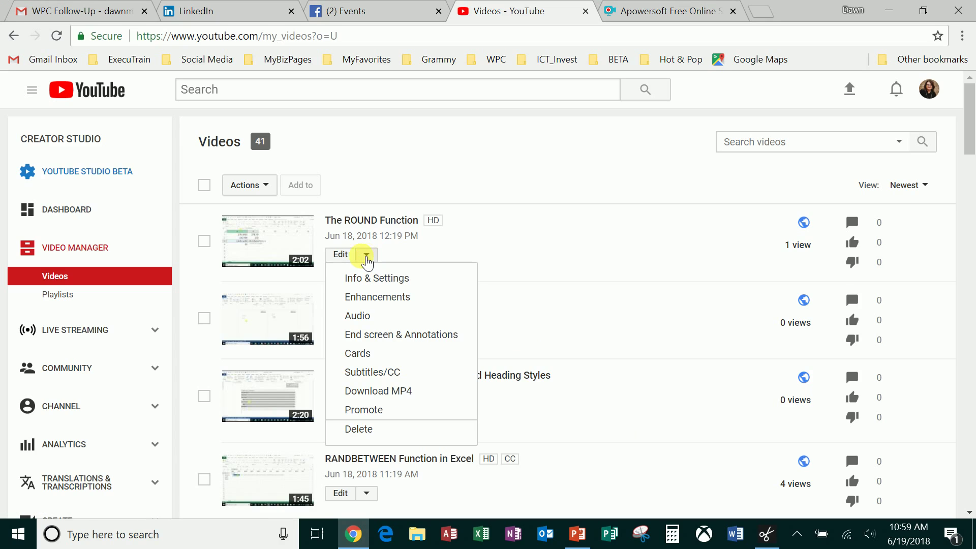
pyautogui.click(347, 255)
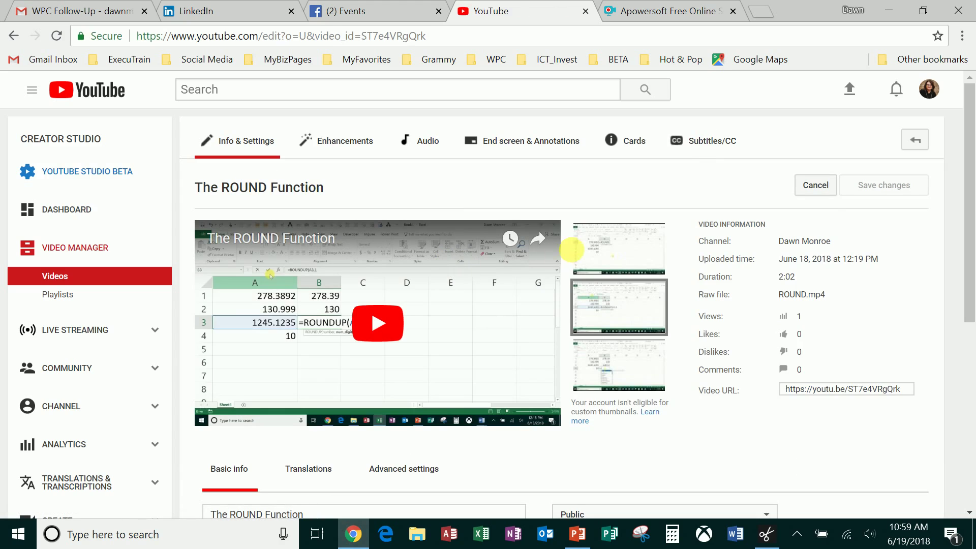
# - Display the published English (Automatic) caption track from the video's Subtitles/CC tab
pyautogui.click(708, 143)
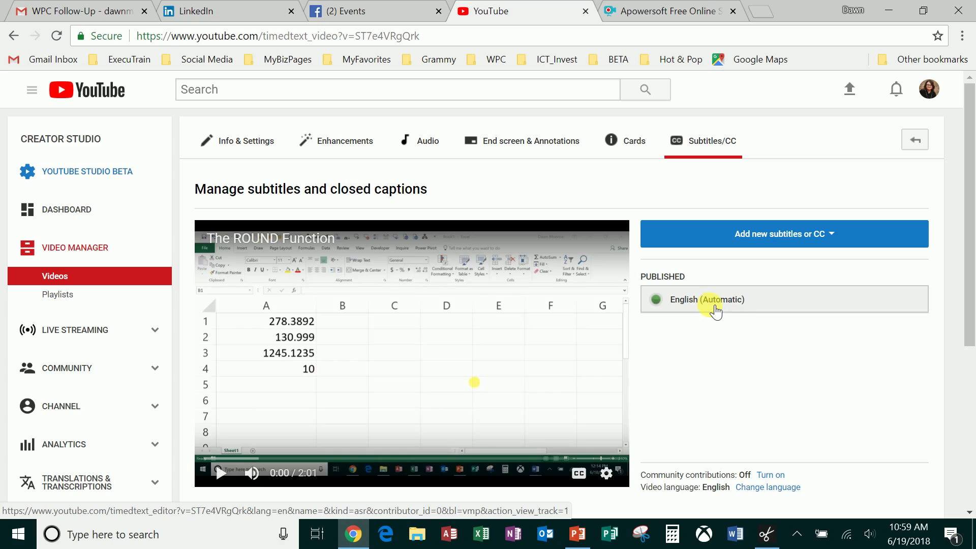
pyautogui.click(742, 305)
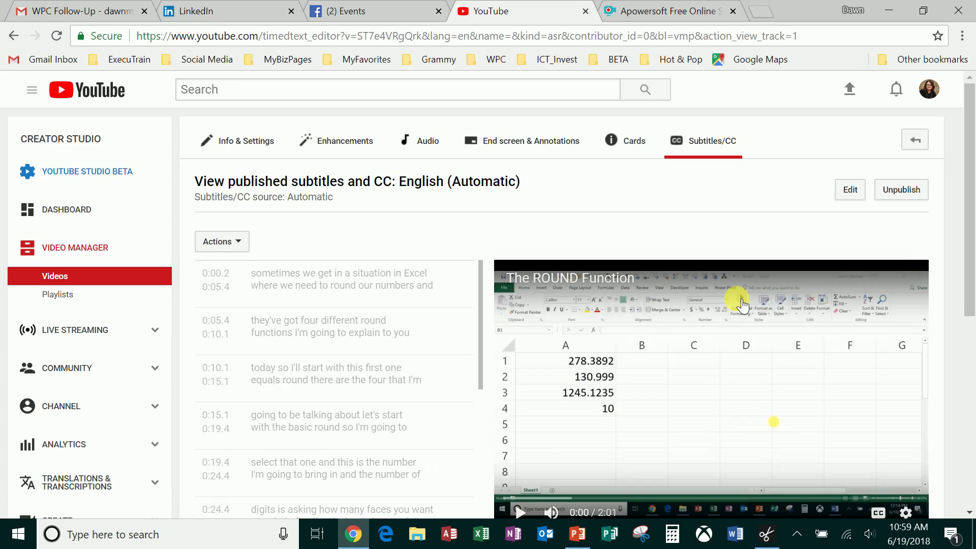
pyautogui.scroll(-1, 743, 306)
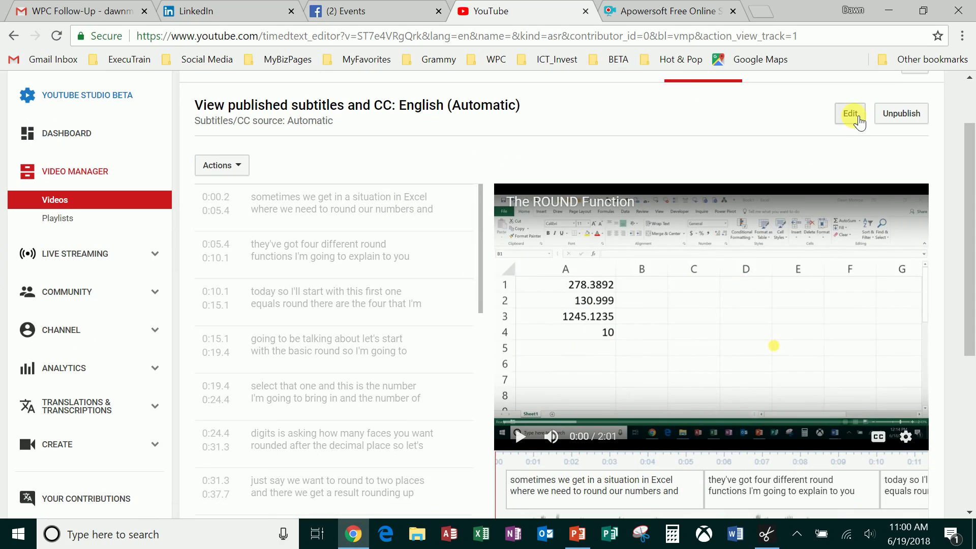
# - Open the English (Automatic) captions as an editable draft in the transcribe and set timings editor
pyautogui.click(859, 117)
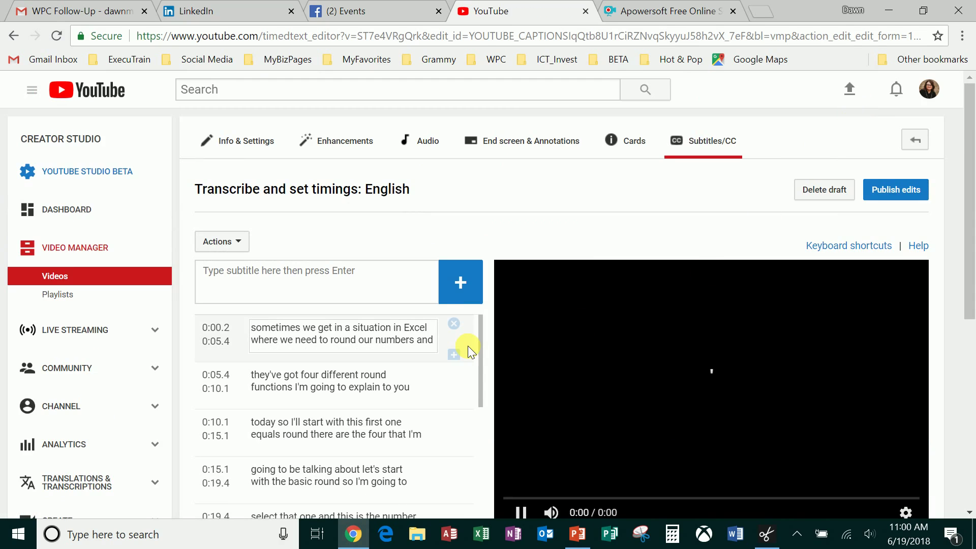
pyautogui.scroll(-2, 468, 346)
pyautogui.scroll(2, 467, 350)
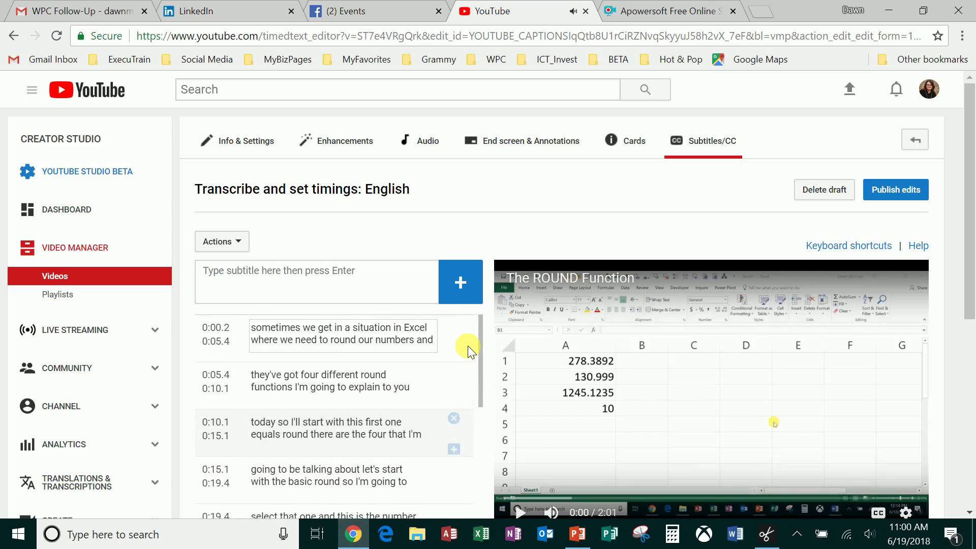
pyautogui.moveTo(971, 320); pyautogui.dragTo(966, 379)
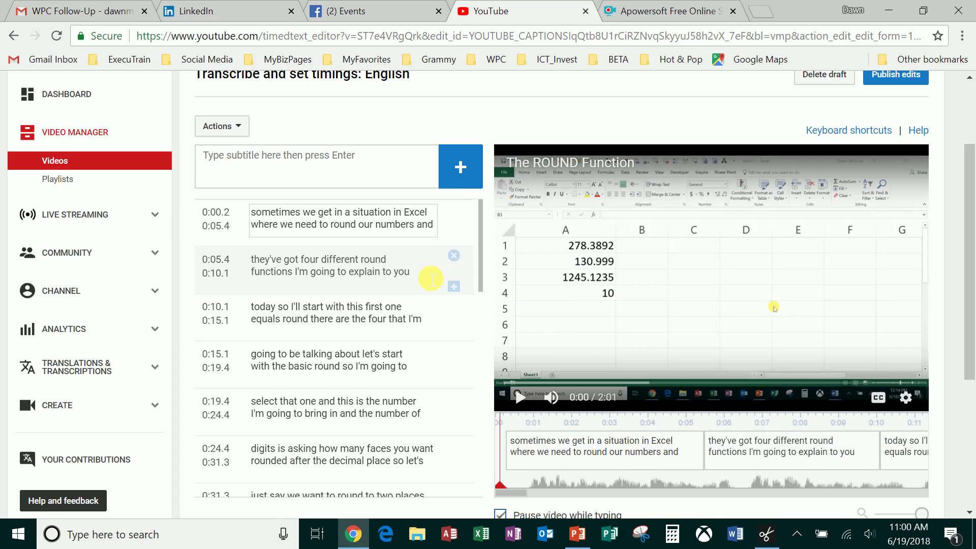
pyautogui.click(431, 278)
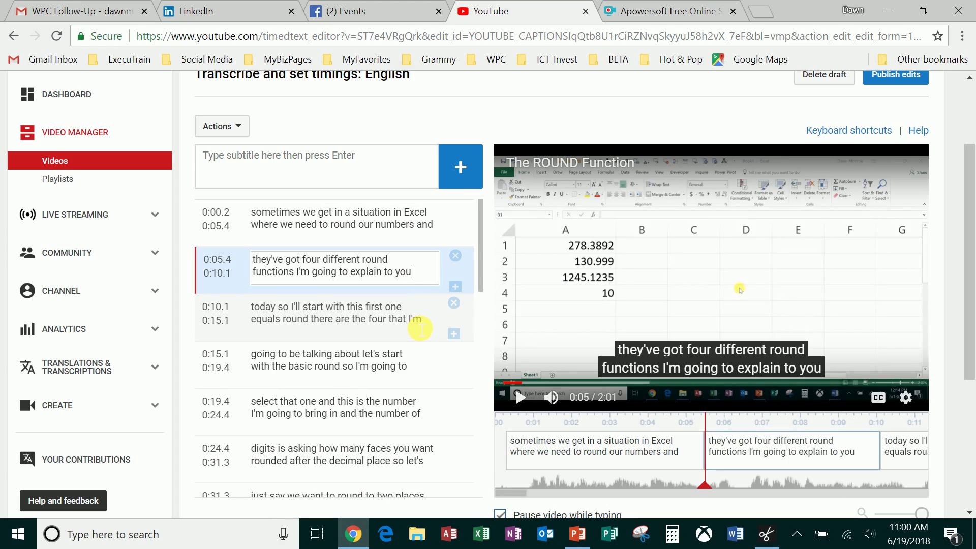
pyautogui.click(420, 334)
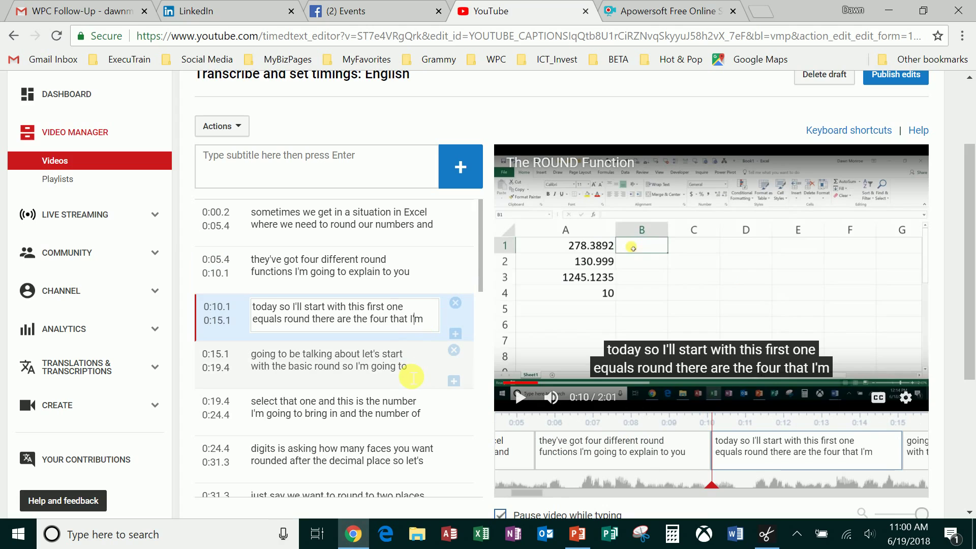
pyautogui.click(411, 375)
pyautogui.scroll(-1, 409, 371)
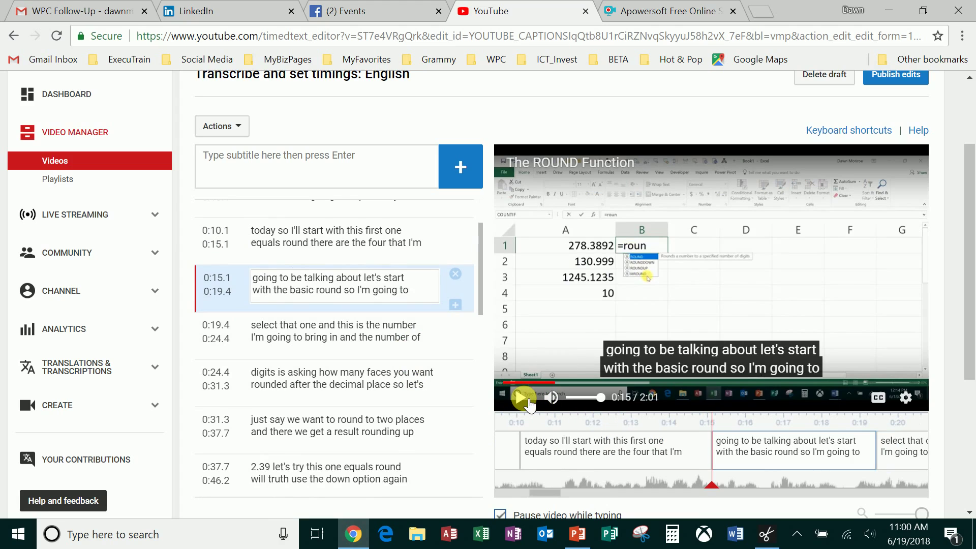
pyautogui.click(521, 397)
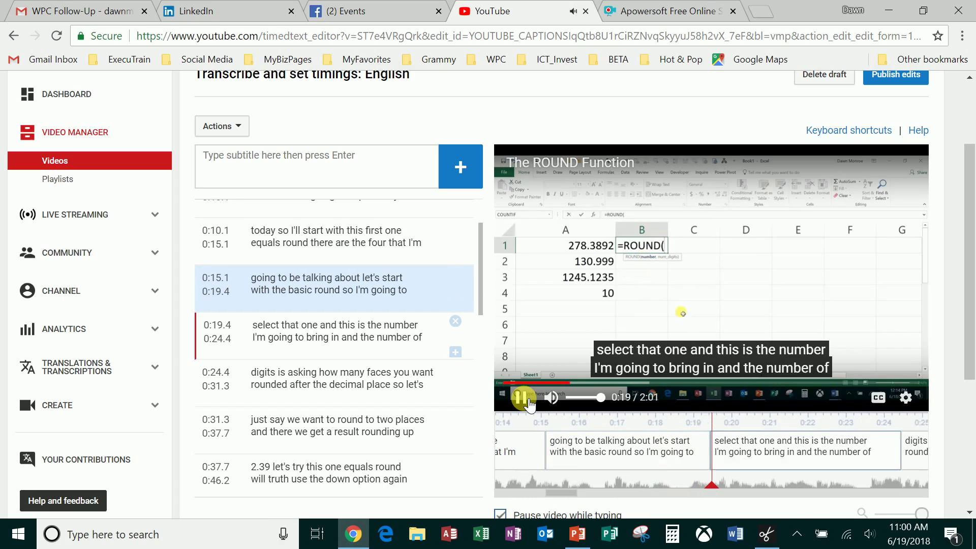
pyautogui.click(527, 401)
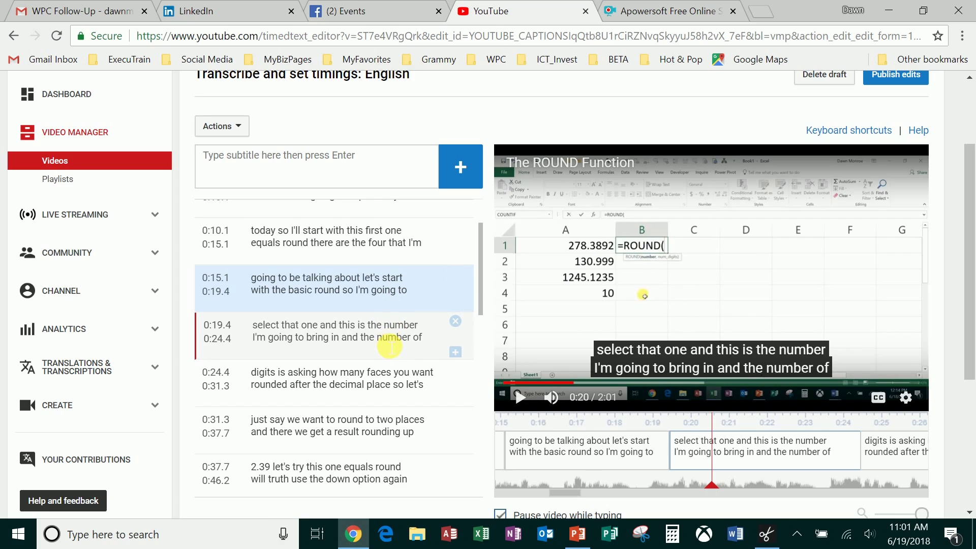
pyautogui.click(382, 339)
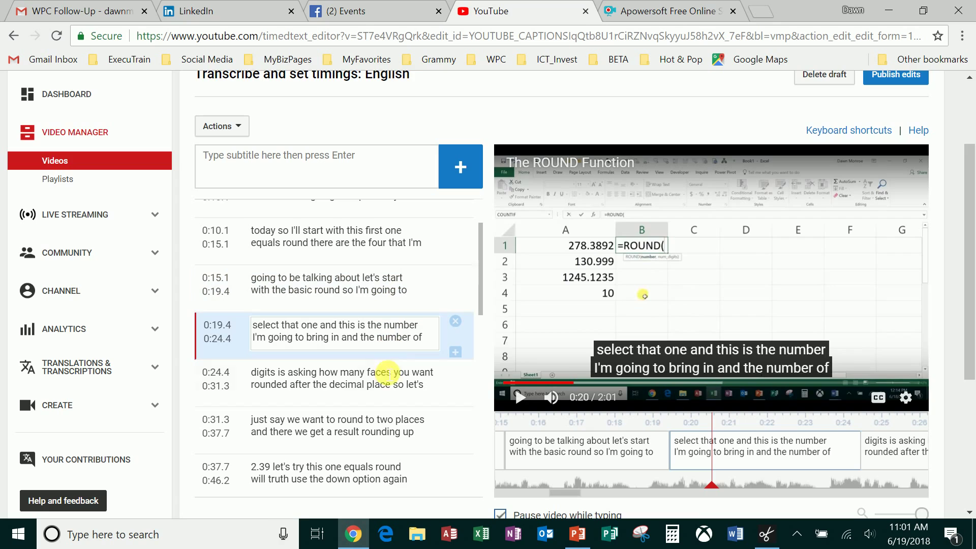
pyautogui.click(377, 395)
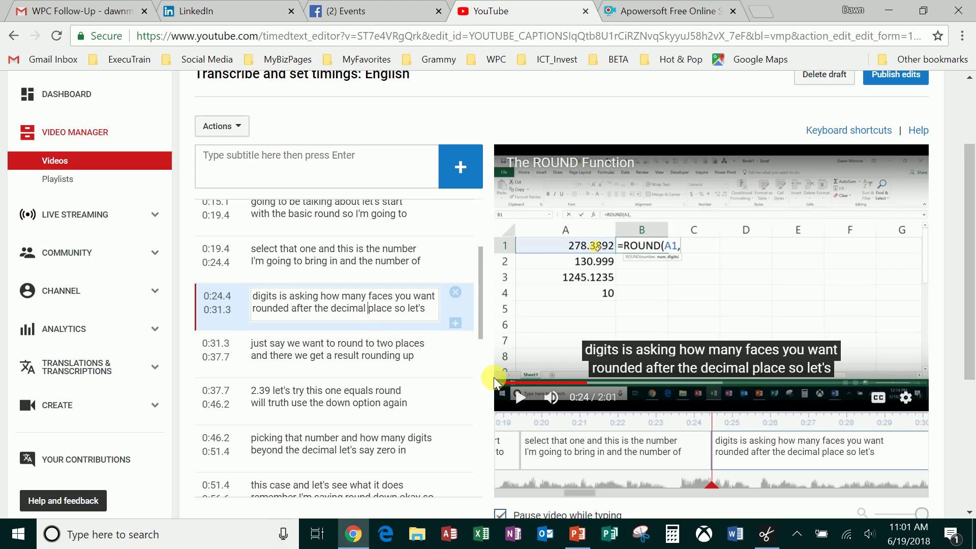
pyautogui.click(519, 396)
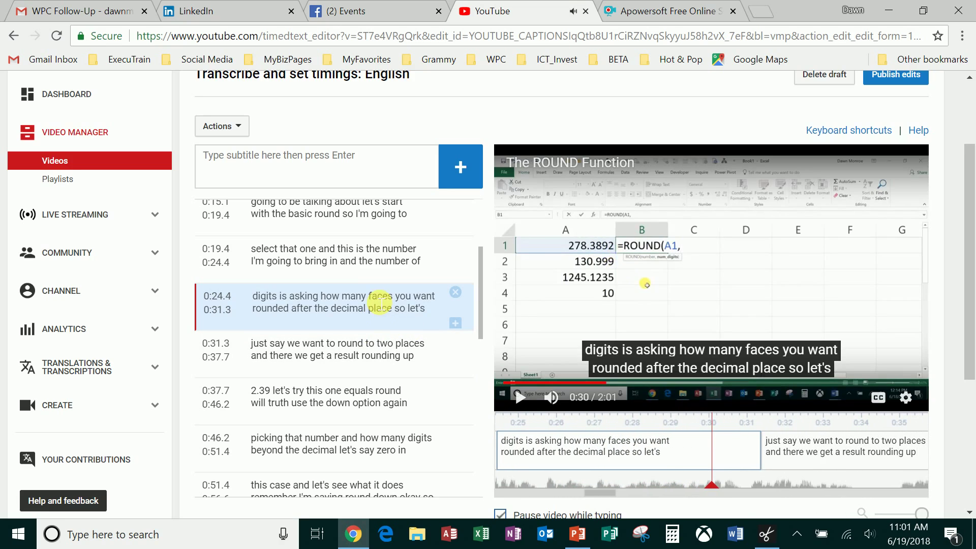
# - Change 'faces' to 'spaces' in the 0:24.4 caption and check the 0:31.3 caption
pyautogui.click(380, 301)
pyautogui.press('BackSpace')
pyautogui.write('sp')
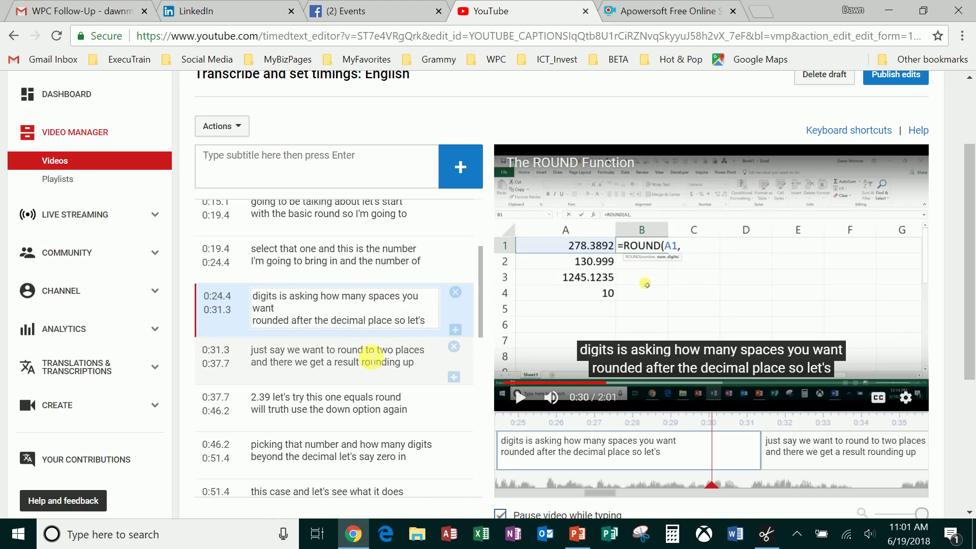
pyautogui.click(372, 362)
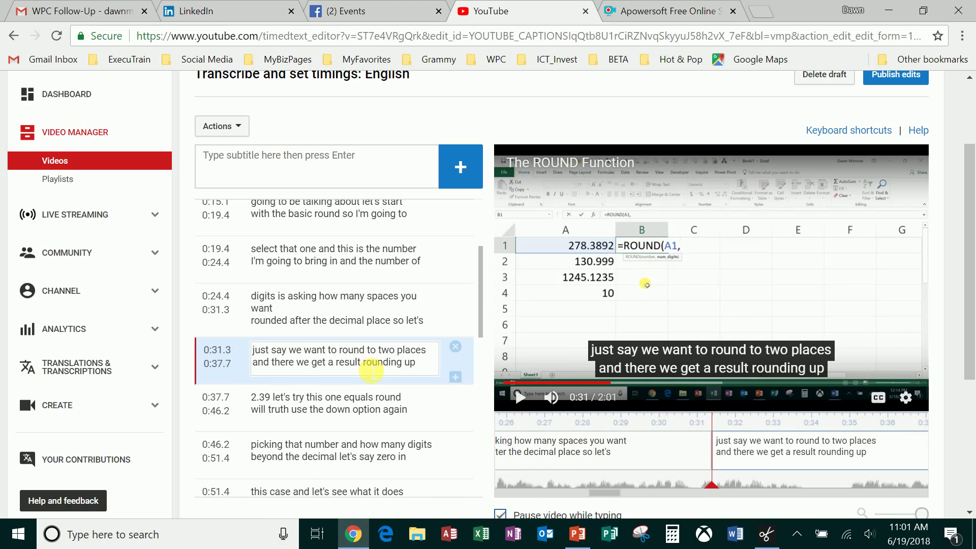
pyautogui.scroll(-1, 372, 362)
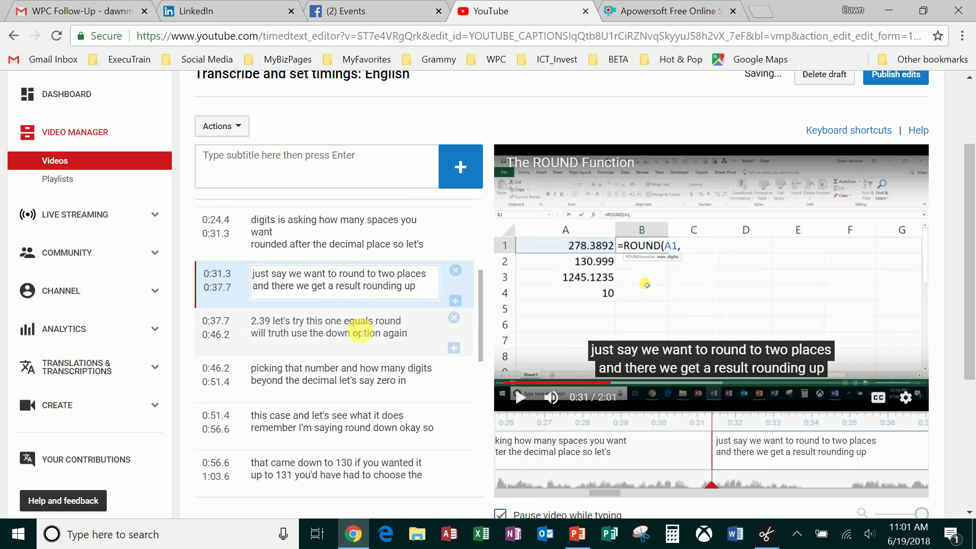
# - Correct the 0:37.7 caption to begin with 'to 39' instead of '2.39'
pyautogui.click(358, 341)
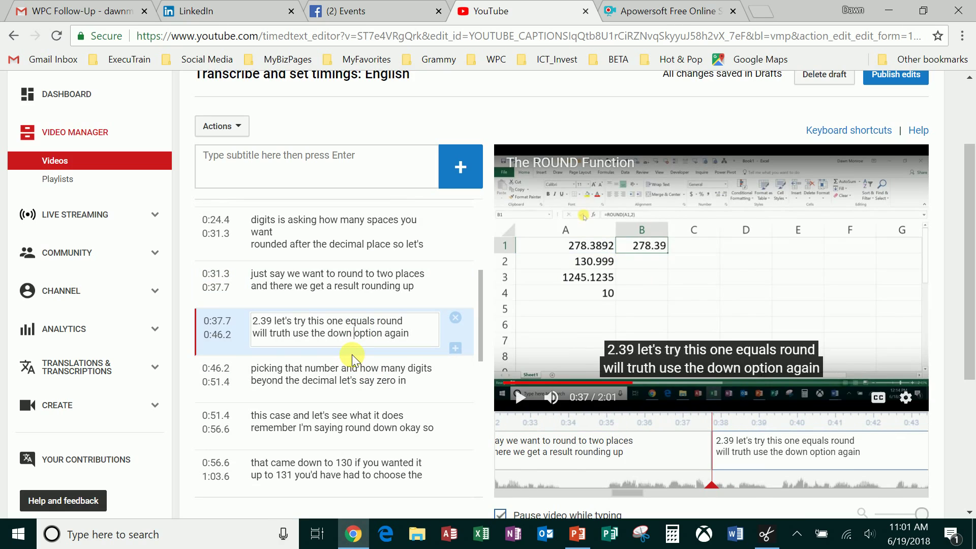
pyautogui.scroll(-1, 352, 358)
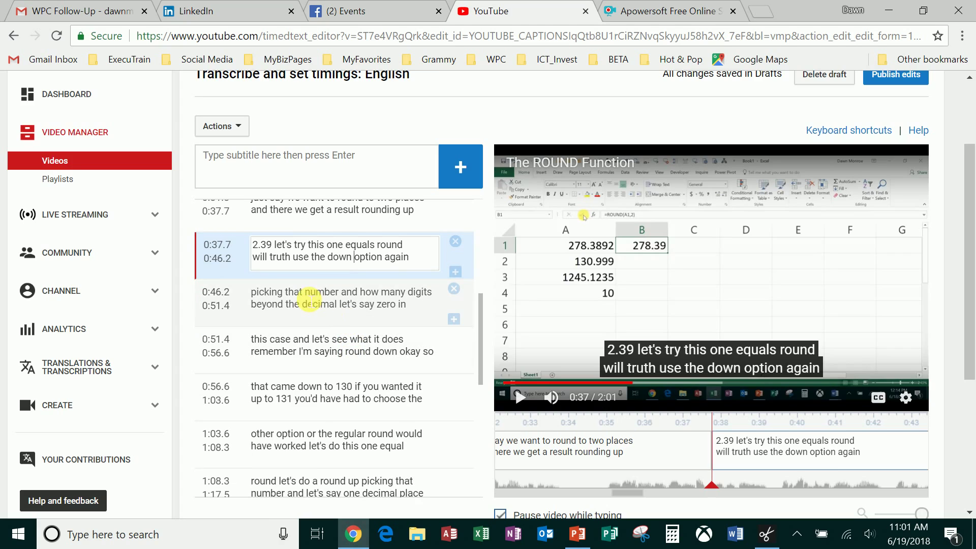
pyautogui.click(260, 244)
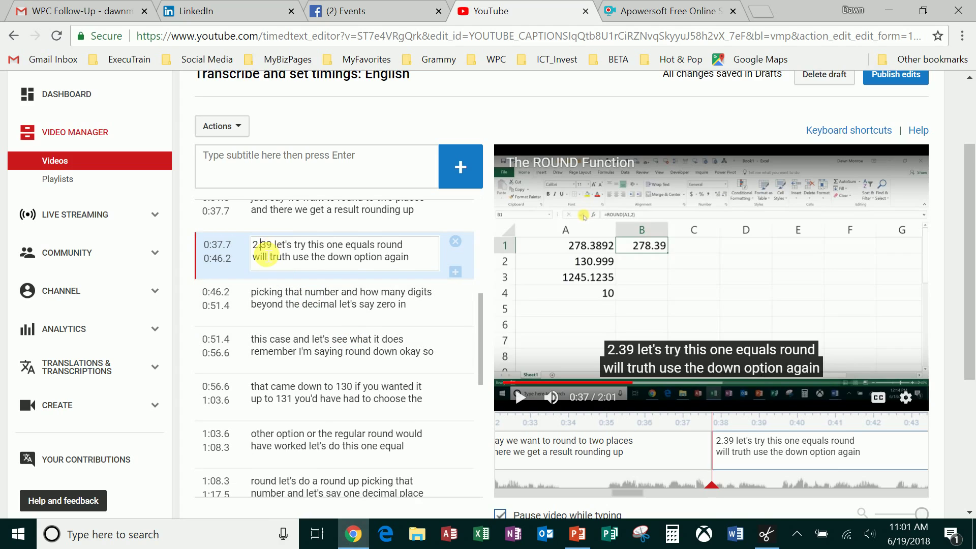
pyautogui.press('BackSpace')
pyautogui.press('BackSpace')
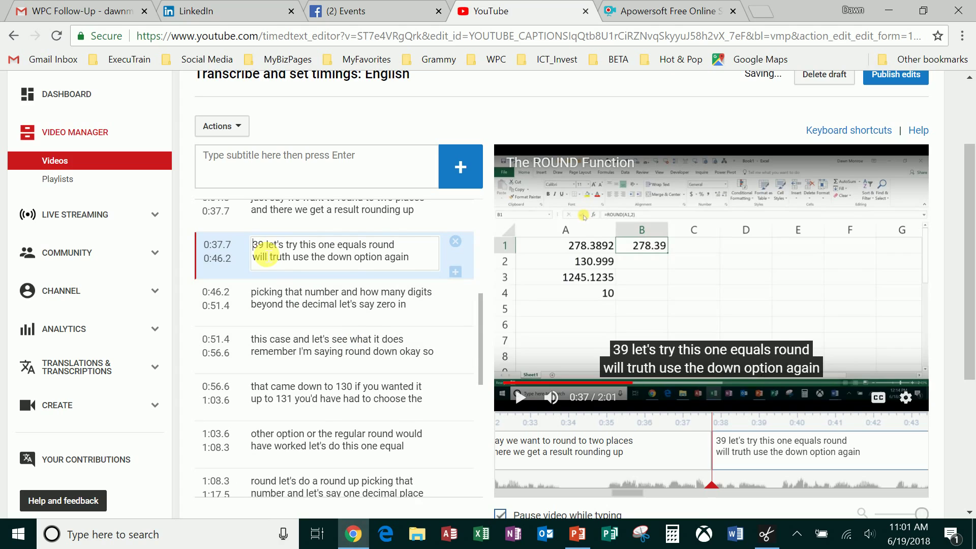
pyautogui.write('to')
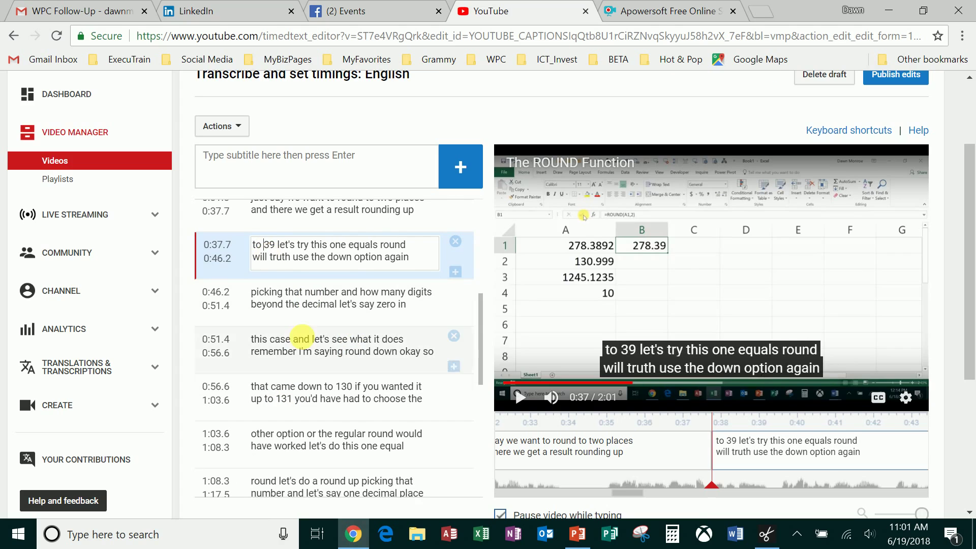
# - Review the following captions up to the 1:24.5 caption starting 'kind of different'
pyautogui.click(319, 305)
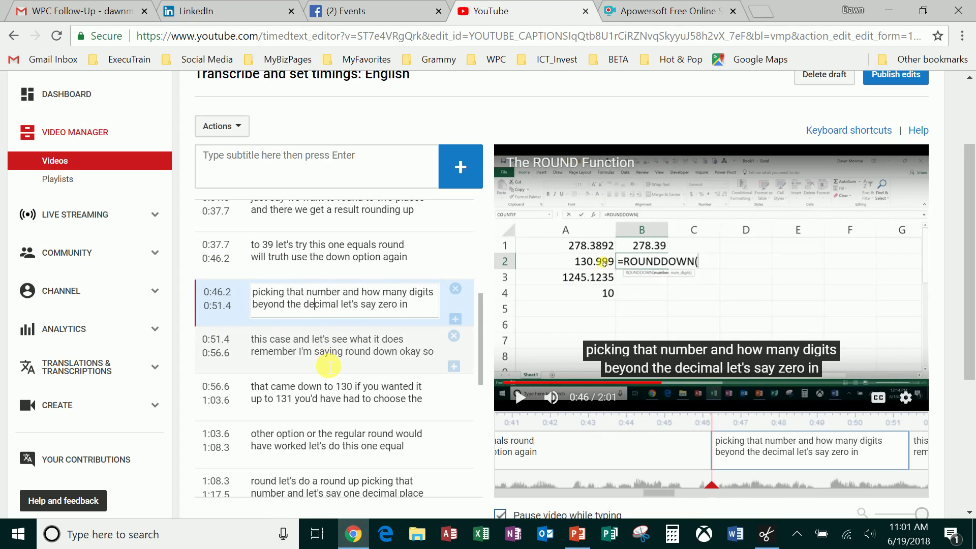
pyautogui.click(329, 365)
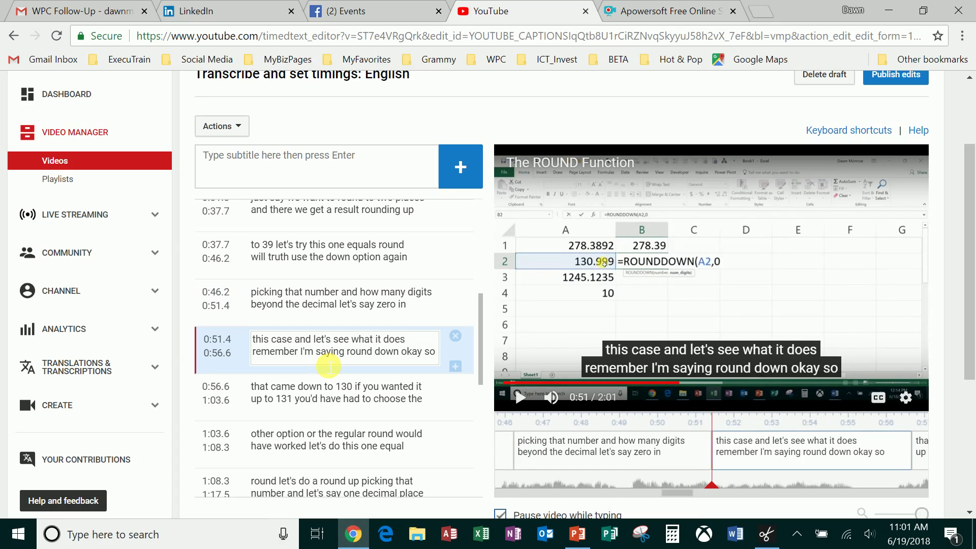
pyautogui.click(327, 396)
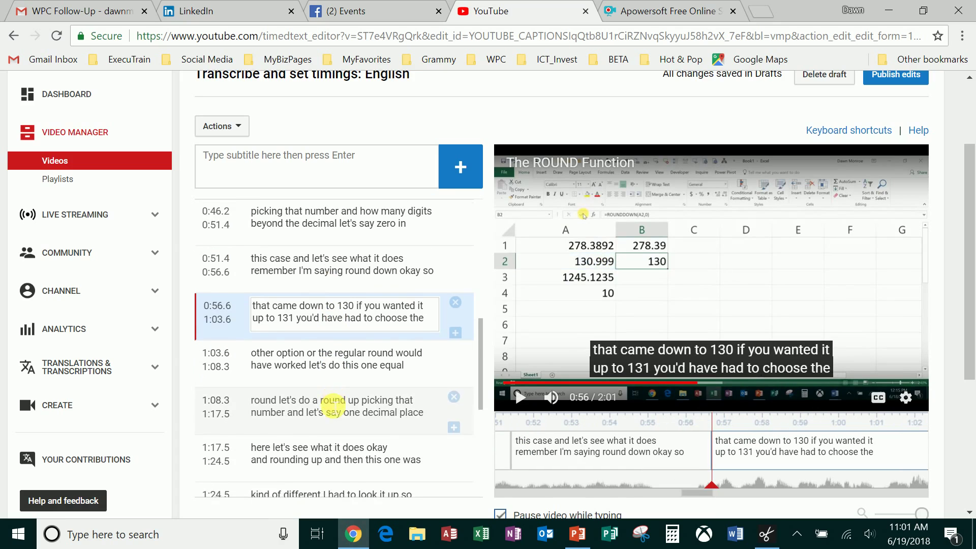
pyautogui.click(342, 314)
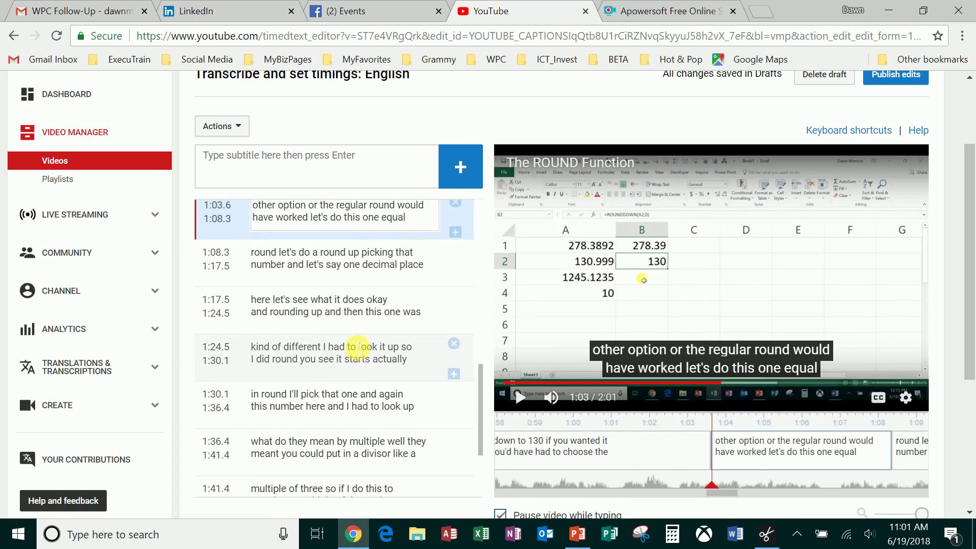
pyautogui.click(346, 360)
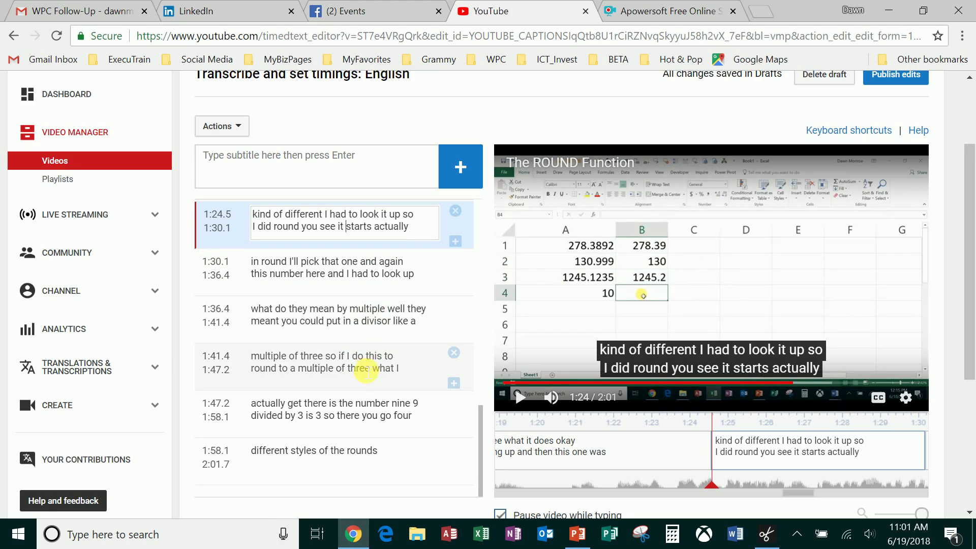
# - Check the 1:47.2 caption, publish the English subtitle edits, and return to the videos list
pyautogui.click(361, 420)
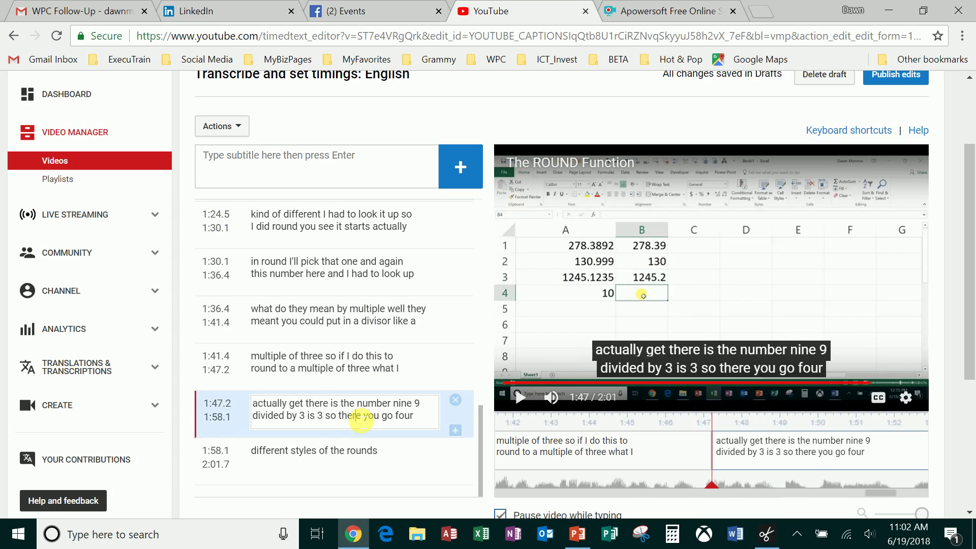
pyautogui.scroll(-2, 362, 417)
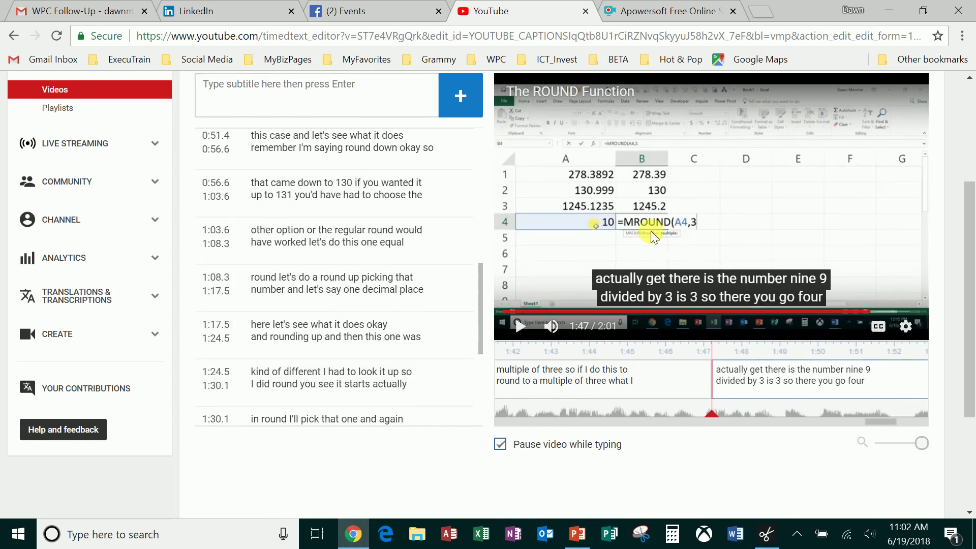
pyautogui.scroll(4, 711, 305)
pyautogui.click(918, 195)
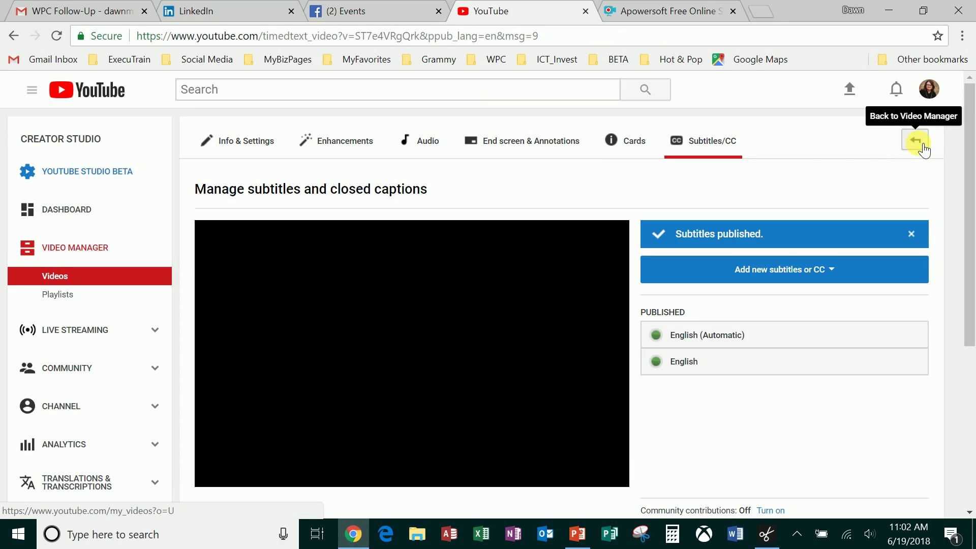
pyautogui.click(922, 145)
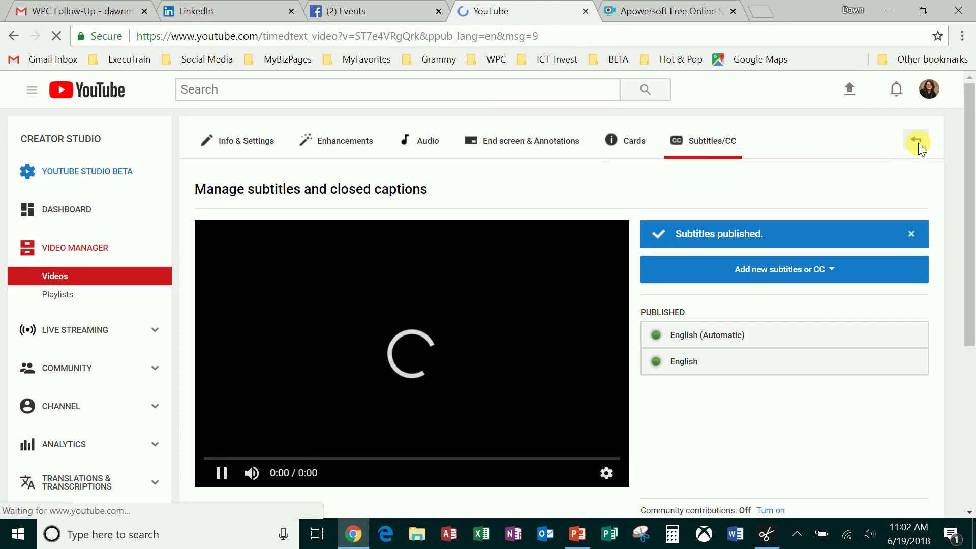